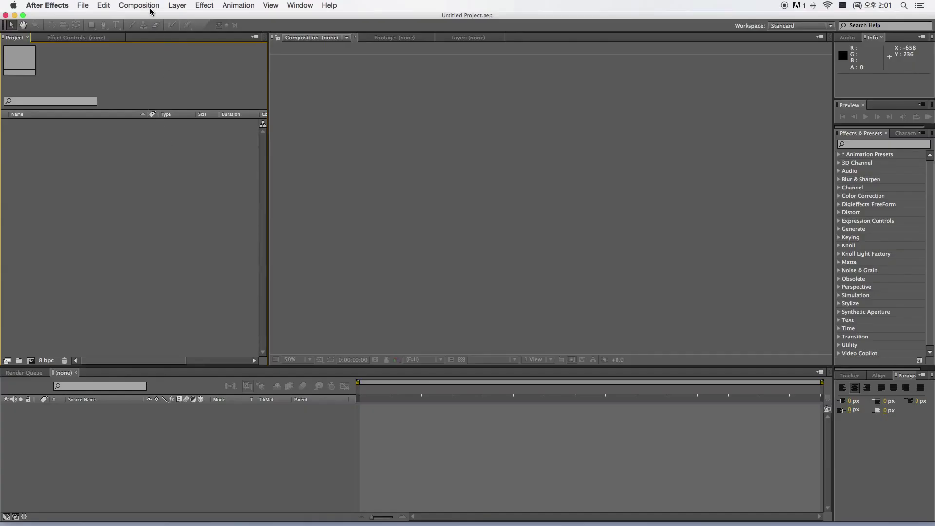
# - Open the Composition menu in the empty Untitled Project to start a new composition
pyautogui.click(139, 6)
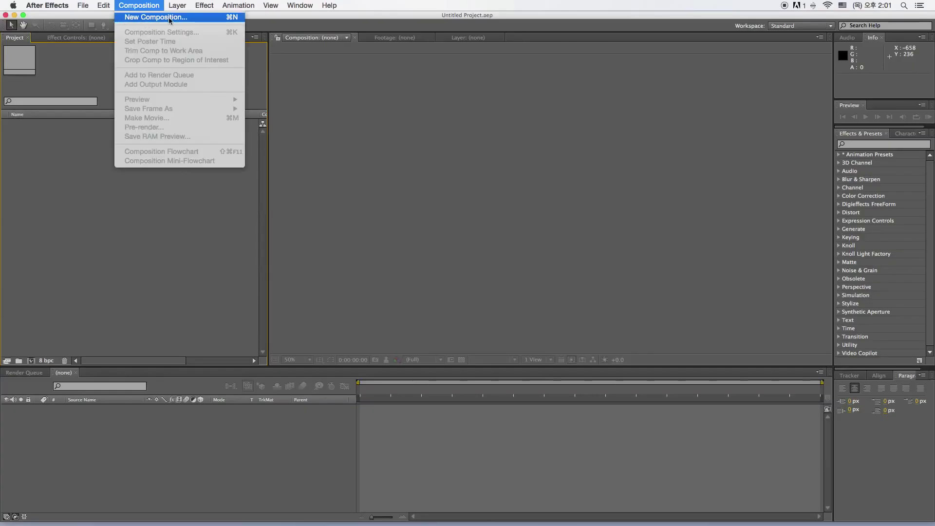
# - Create a new 1920x1080 composition named 'arrow animation'
pyautogui.click(209, 17)
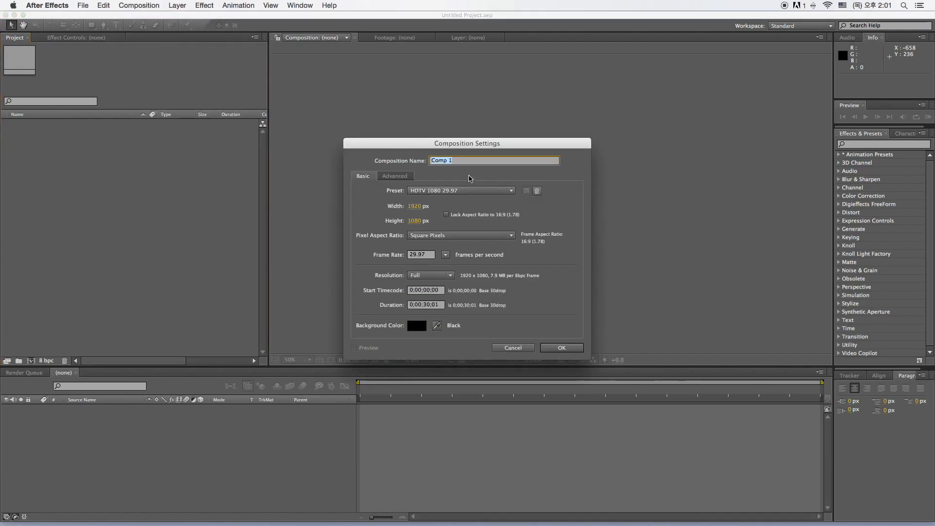
pyautogui.write('arrow animation')
pyautogui.click(561, 348)
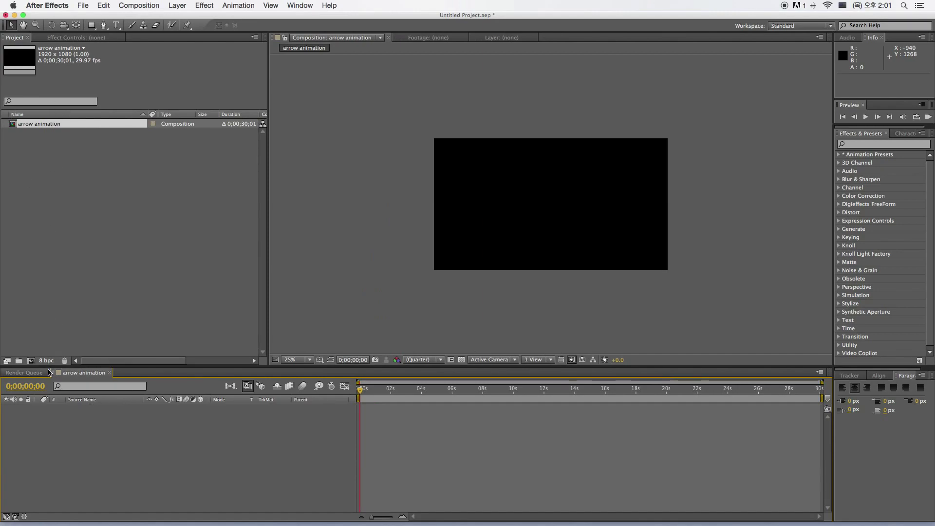
# - Add a full-frame white solid layer, White Solid 1, to the composition
pyautogui.click(177, 5)
pyautogui.moveTo(219, 18)
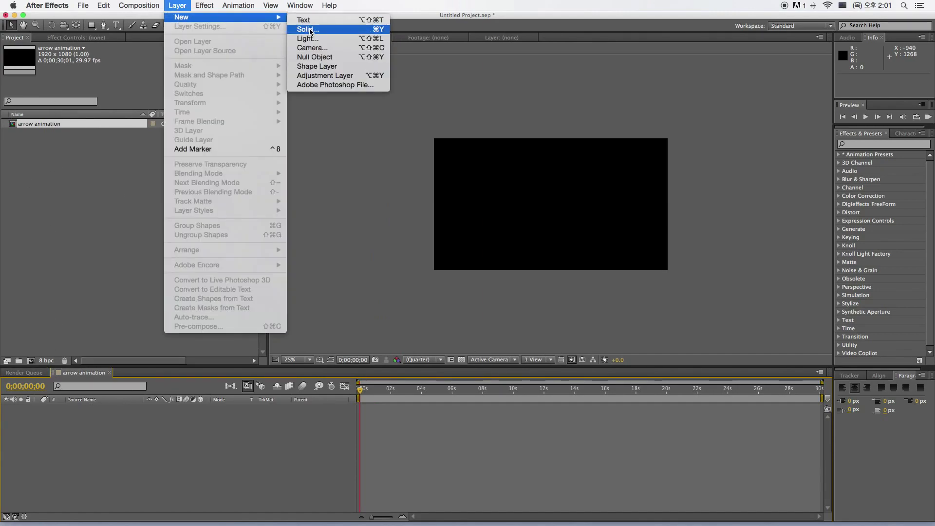
pyautogui.click(349, 30)
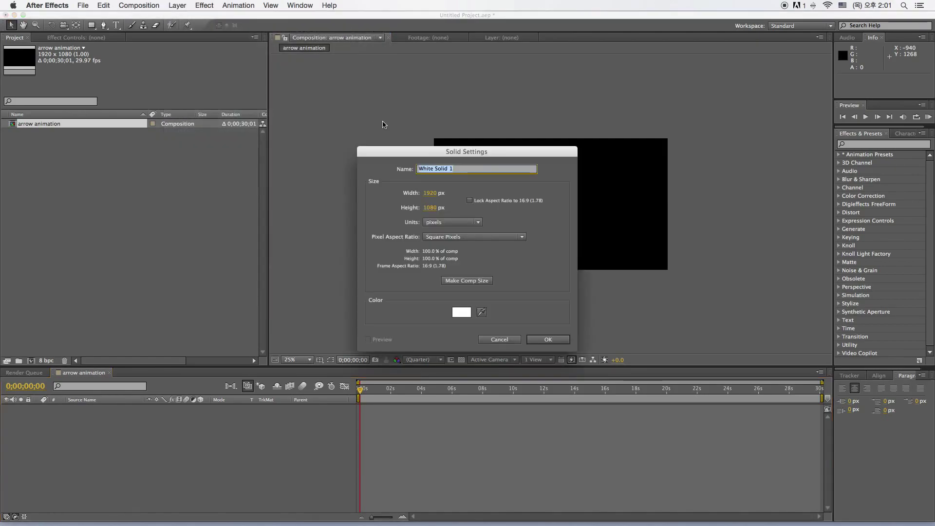
pyautogui.click(548, 337)
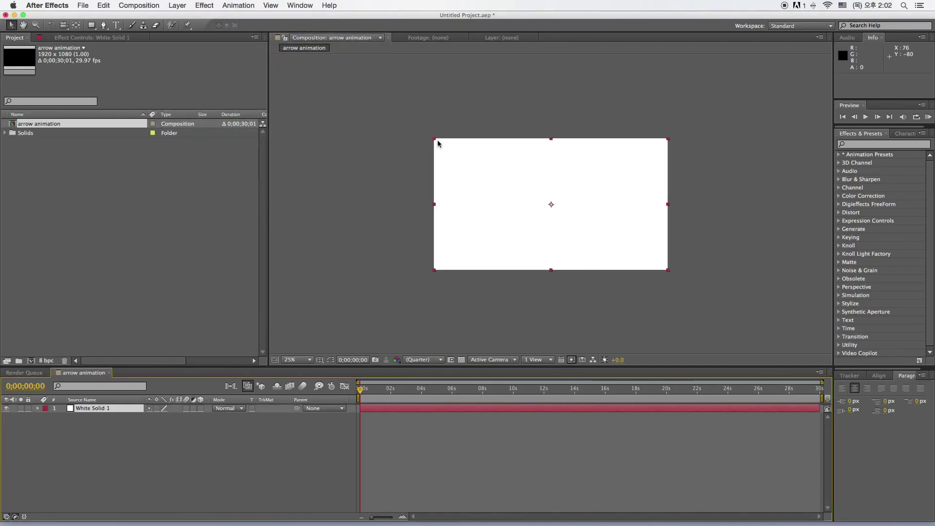
# - Mask White Solid 1 into a thin horizontal bar and set a Mask Path keyframe at 0;00;02;00
pyautogui.click(91, 26)
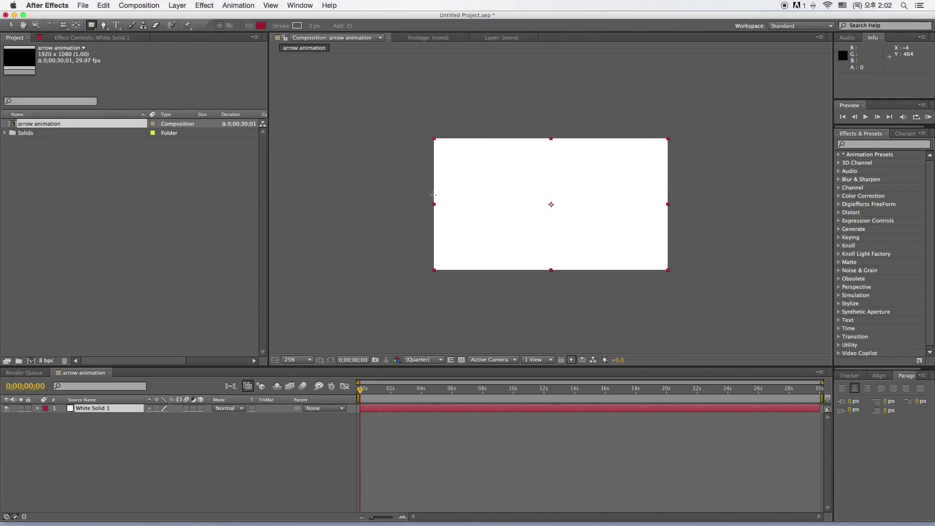
pyautogui.moveTo(433, 194); pyautogui.dragTo(669, 217)
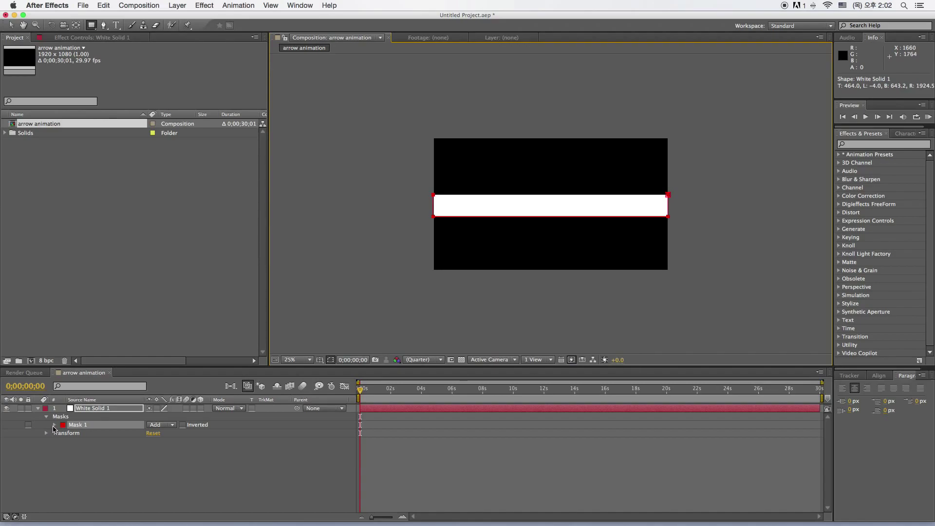
pyautogui.click(54, 426)
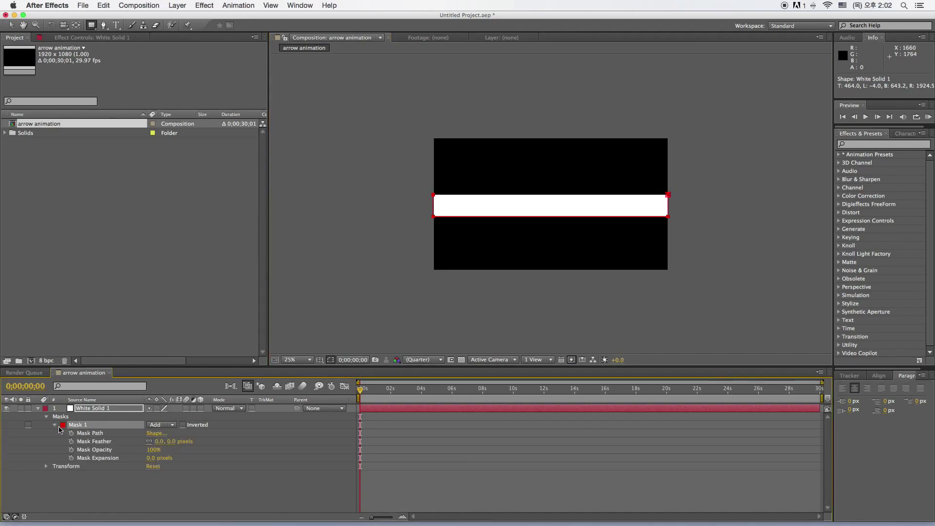
pyautogui.click(88, 433)
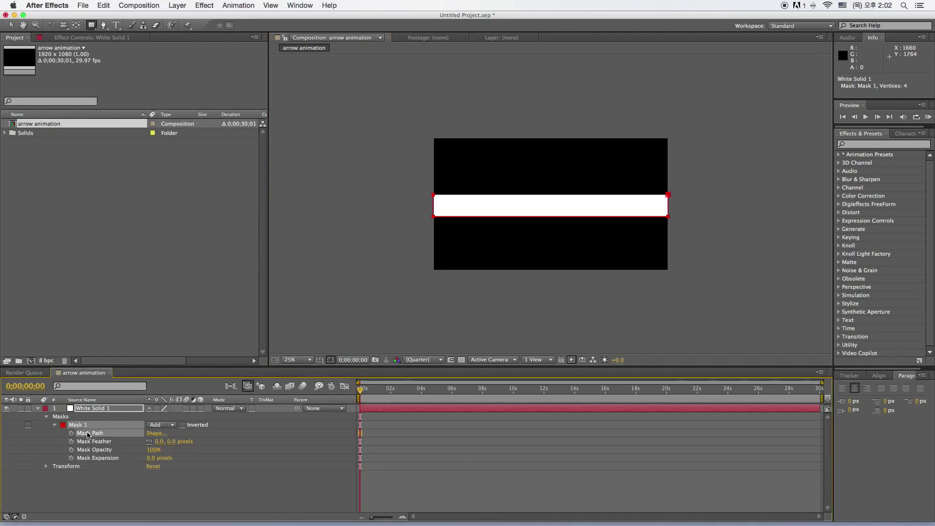
pyautogui.click(390, 391)
pyautogui.click(71, 433)
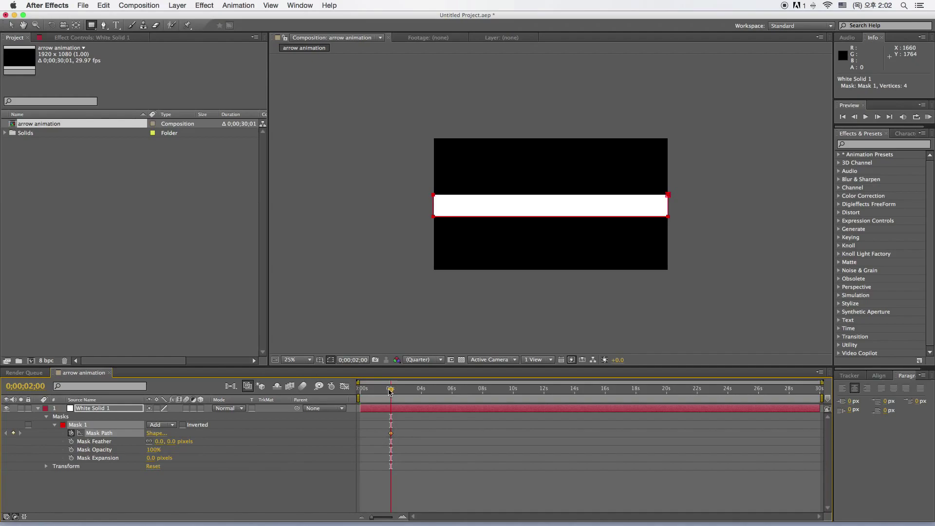
pyautogui.press('Home')
# - At 0 seconds, collapse the bar's right vertices onto the left edge, adding a Mask Path keyframe
pyautogui.click(11, 25)
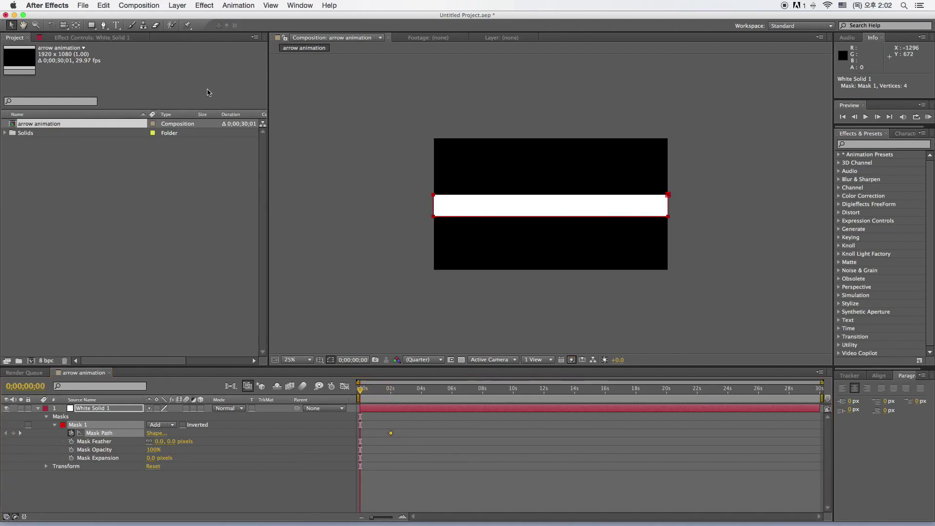
pyautogui.click(350, 168)
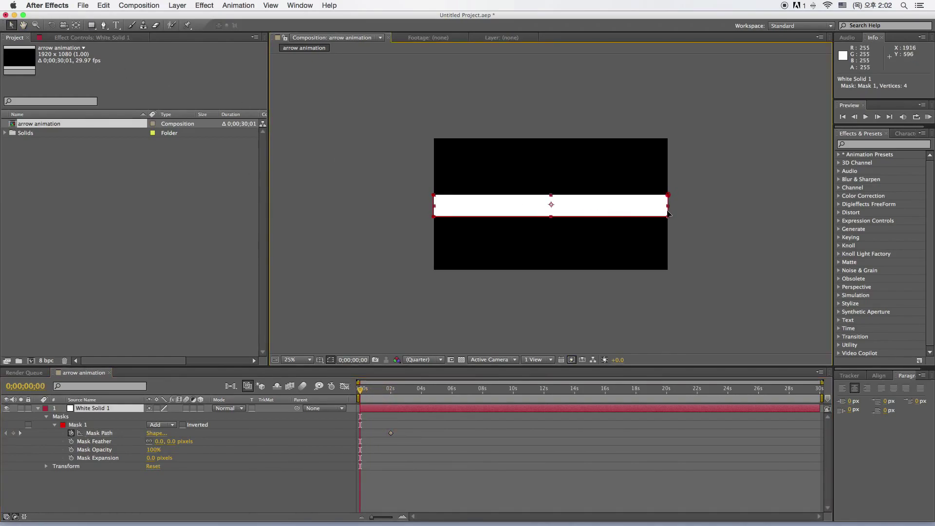
pyautogui.moveTo(668, 216); pyautogui.dragTo(436, 210)
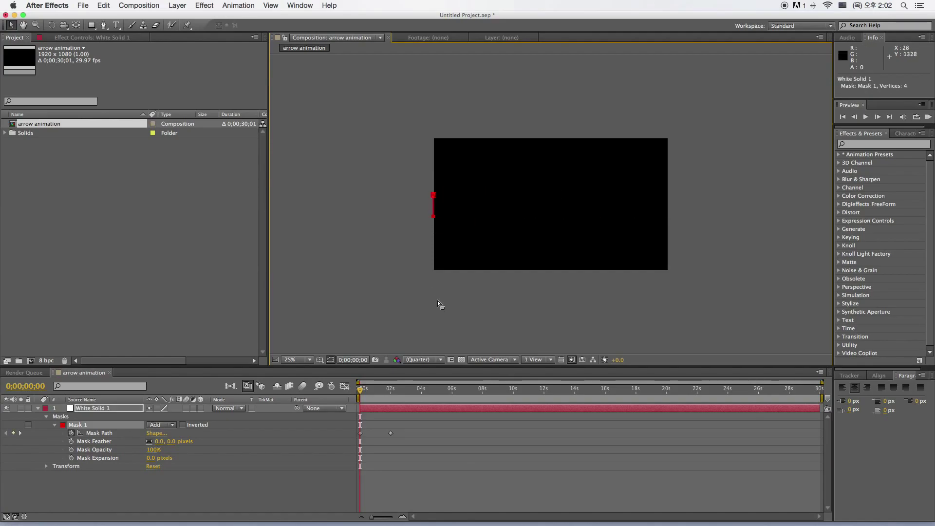
pyautogui.click(477, 304)
# - Scrub the timeline to preview the bar growing rightward across the frame
pyautogui.moveTo(360, 390)
pyautogui.mouseDown()
pyautogui.moveTo(380, 393)
pyautogui.moveTo(362, 391)
pyautogui.mouseUp()
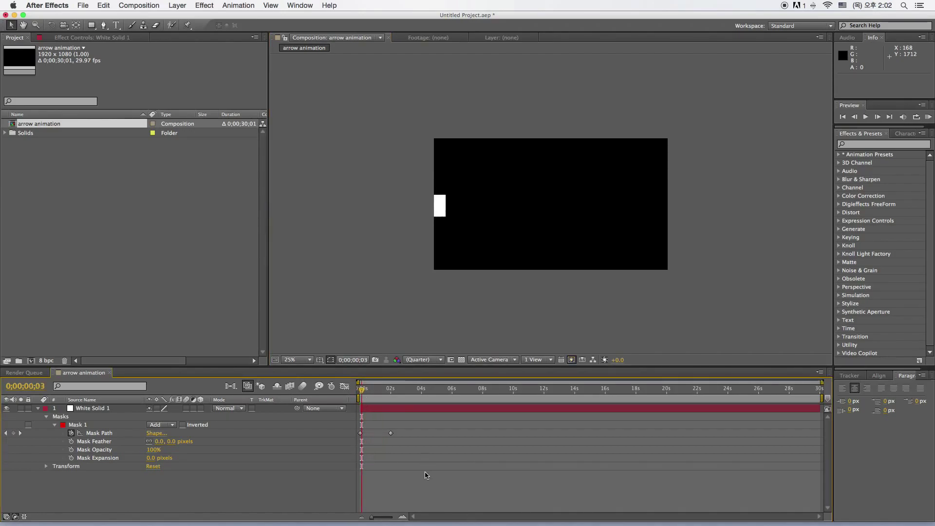
pyautogui.click(404, 519)
pyautogui.press('Home')
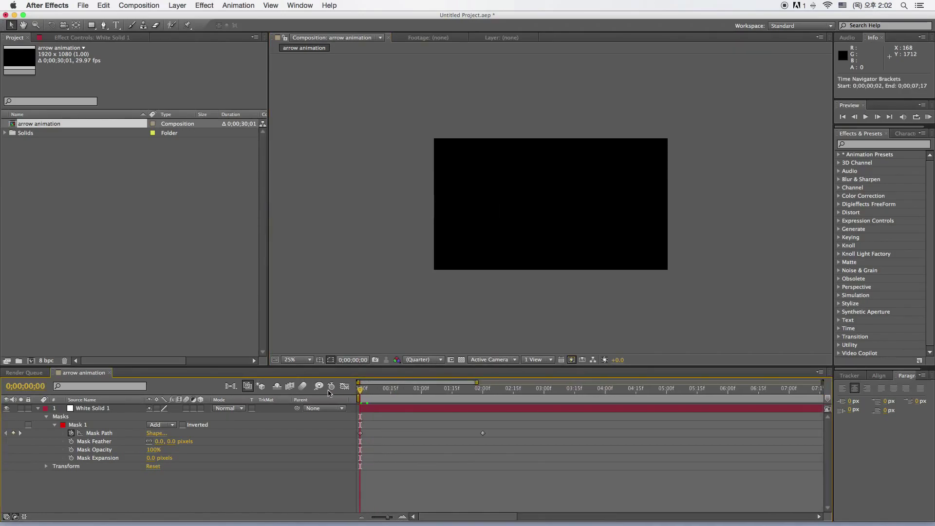
pyautogui.moveTo(366, 394); pyautogui.dragTo(403, 393)
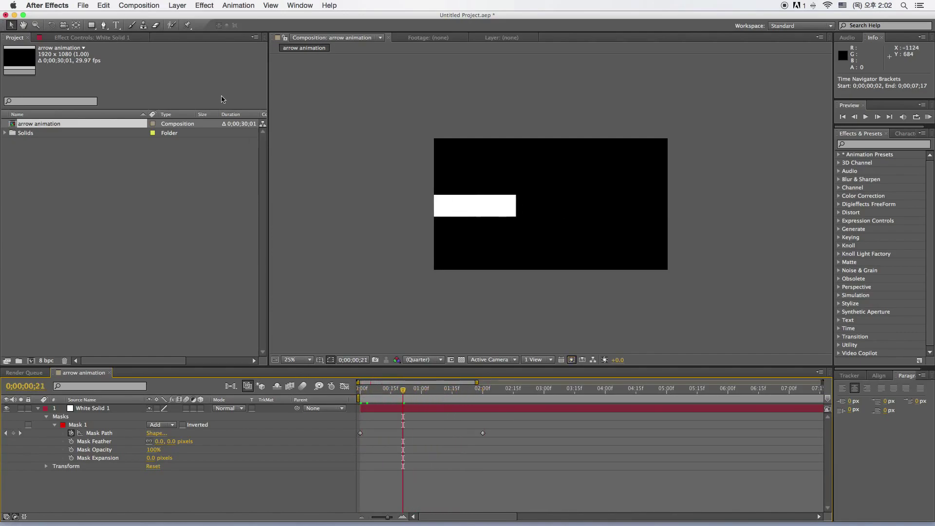
# - Add a second white solid layer, White Solid 2
pyautogui.click(176, 7)
pyautogui.moveTo(190, 16)
pyautogui.click(312, 26)
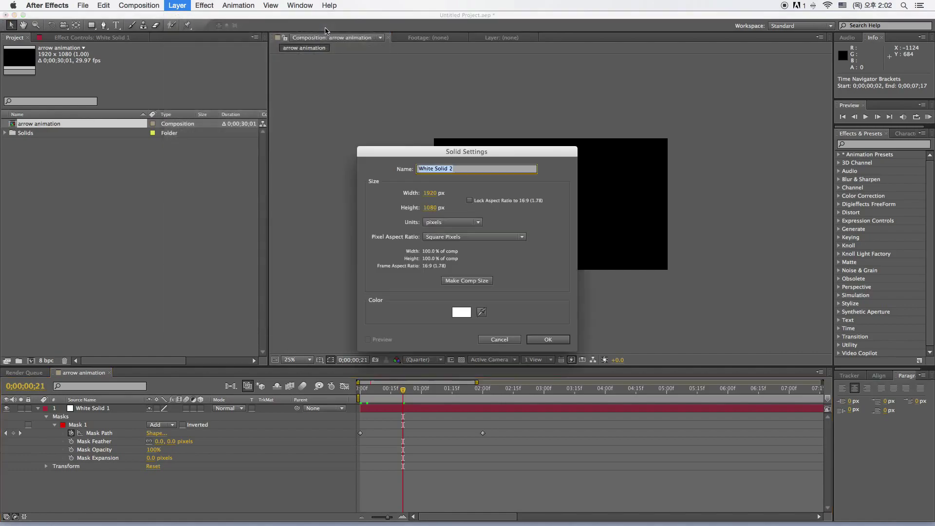
pyautogui.click(548, 340)
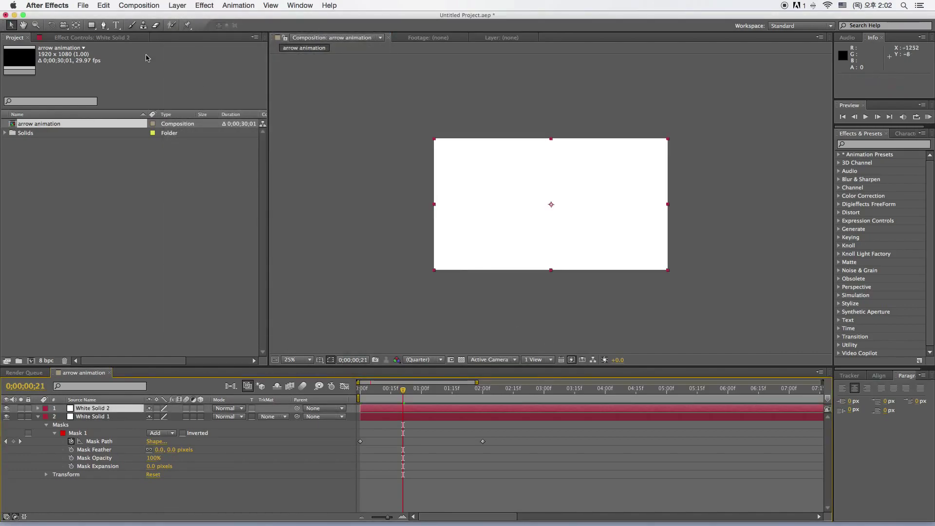
# - Draw a closed three-point triangle mask on White Solid 2 as the arrowhead
pyautogui.click(105, 26)
pyautogui.click(545, 188)
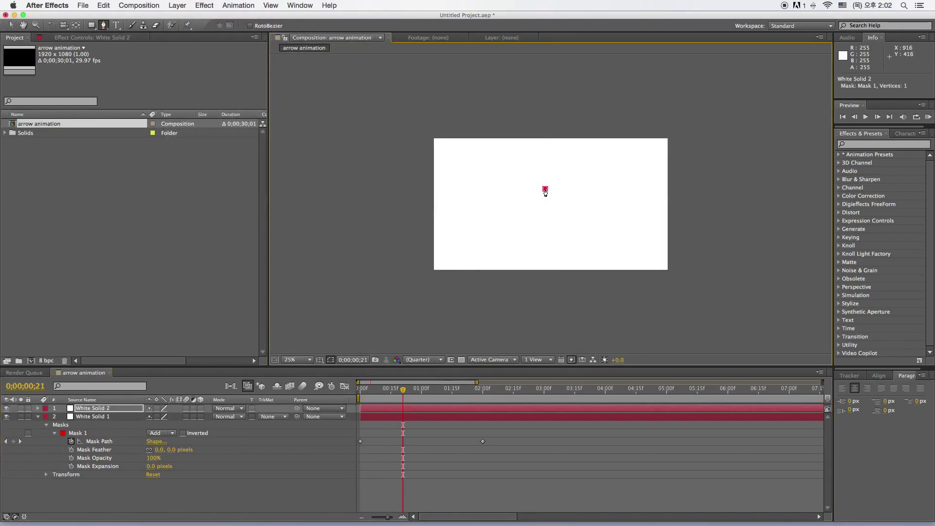
pyautogui.click(545, 218)
pyautogui.click(546, 190)
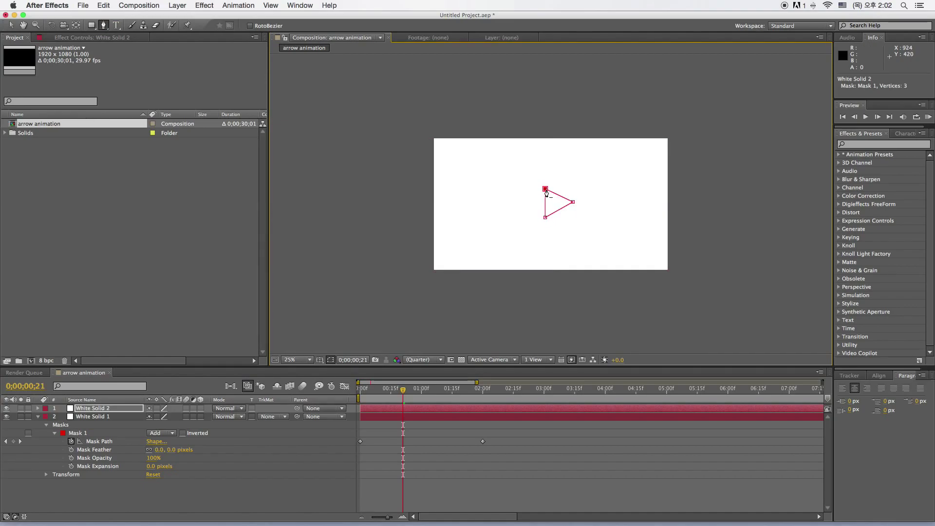
pyautogui.click(10, 27)
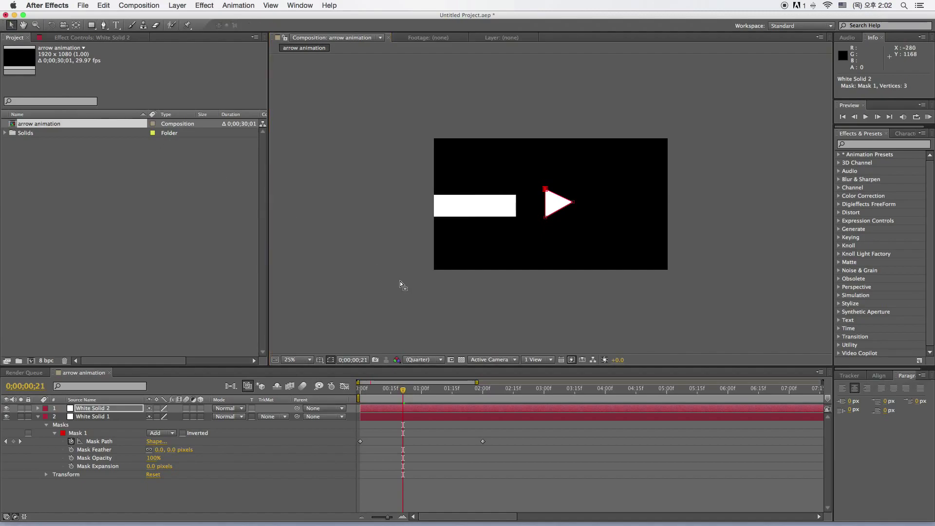
pyautogui.click(422, 307)
# - Move the arrowhead to the bar's tip just past the frame's right edge at 2 seconds
pyautogui.moveTo(565, 213); pyautogui.dragTo(529, 208)
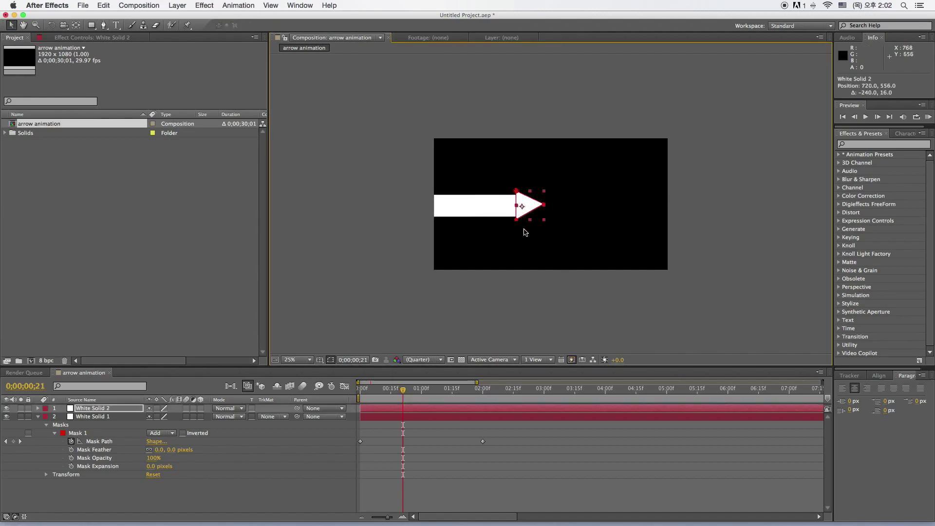
pyautogui.moveTo(402, 390); pyautogui.dragTo(485, 399)
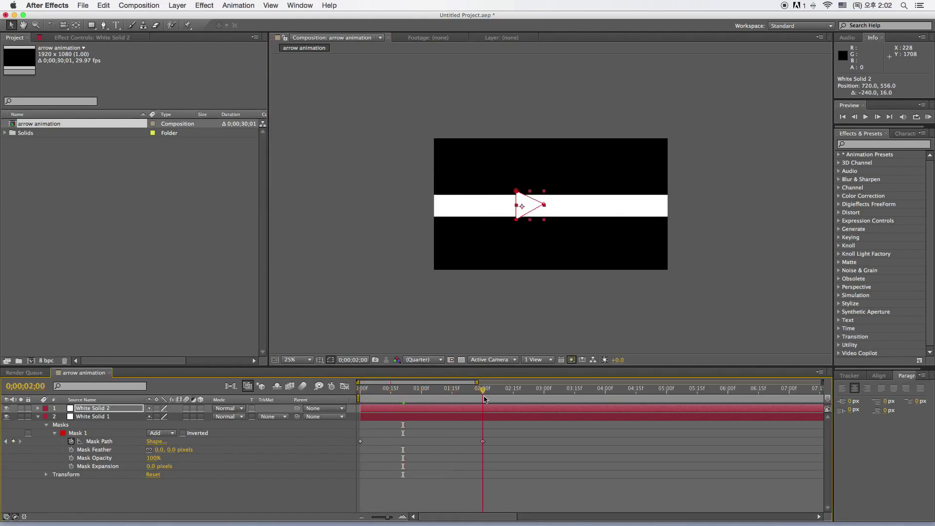
pyautogui.moveTo(521, 212); pyautogui.dragTo(671, 214)
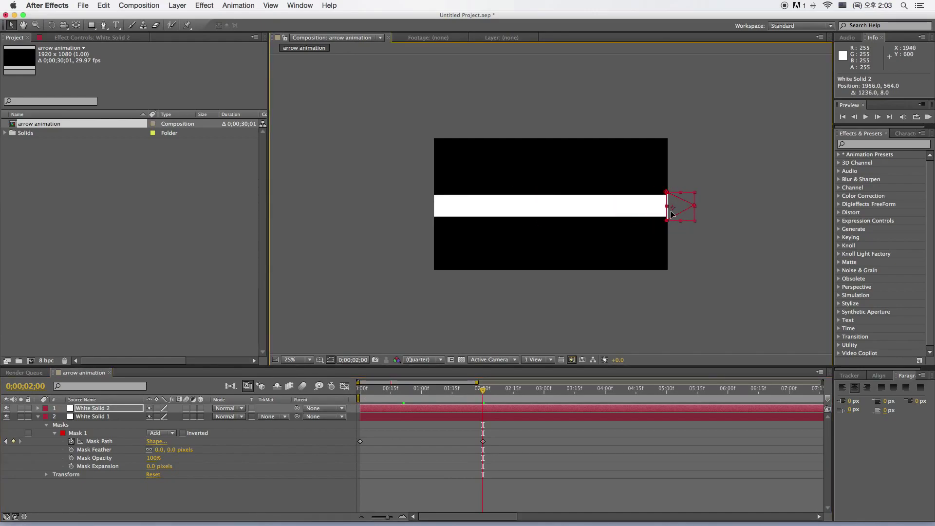
pyautogui.click(717, 319)
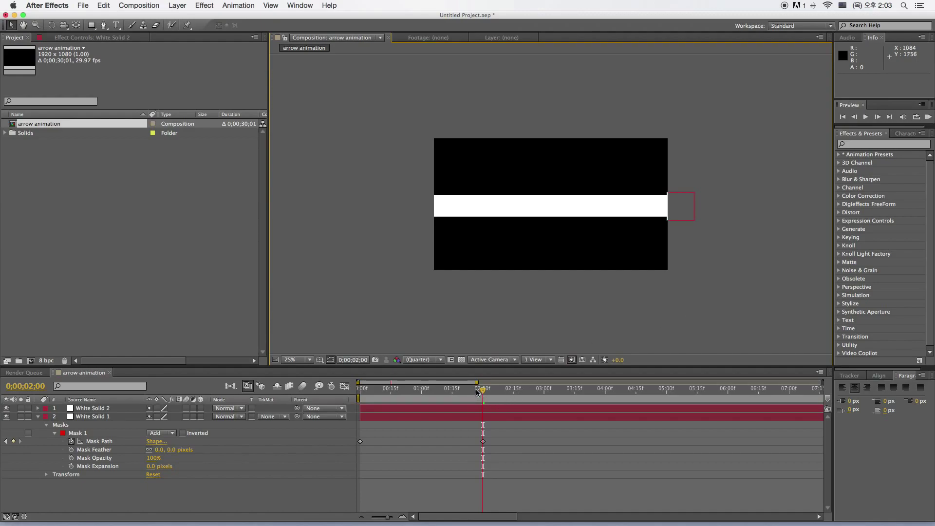
pyautogui.moveTo(477, 390); pyautogui.dragTo(361, 390)
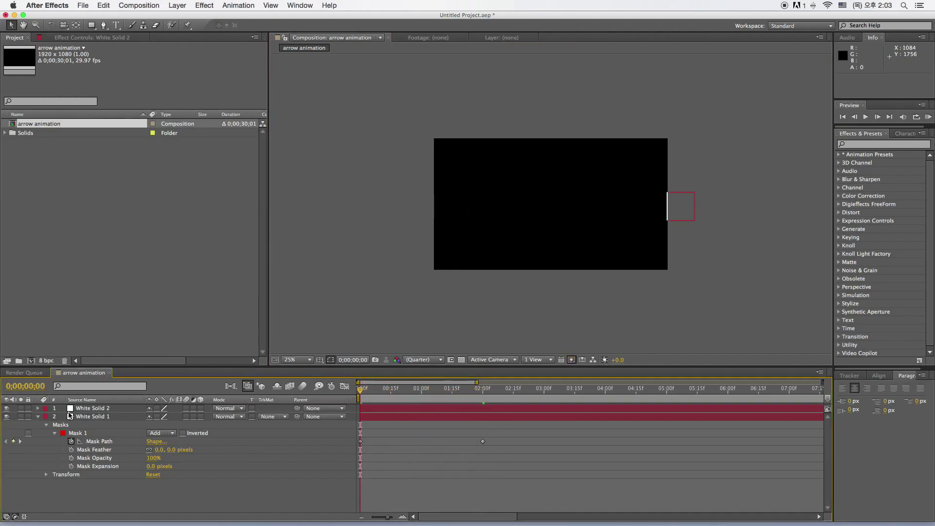
# - Set a Position keyframe on White Solid 2 at 0;00;02;00
pyautogui.click(39, 408)
pyautogui.click(47, 425)
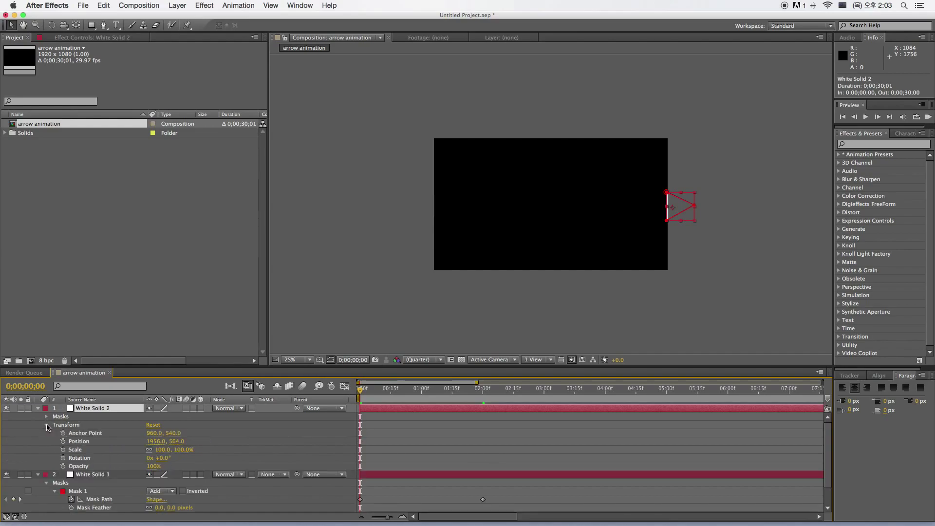
pyautogui.click(38, 475)
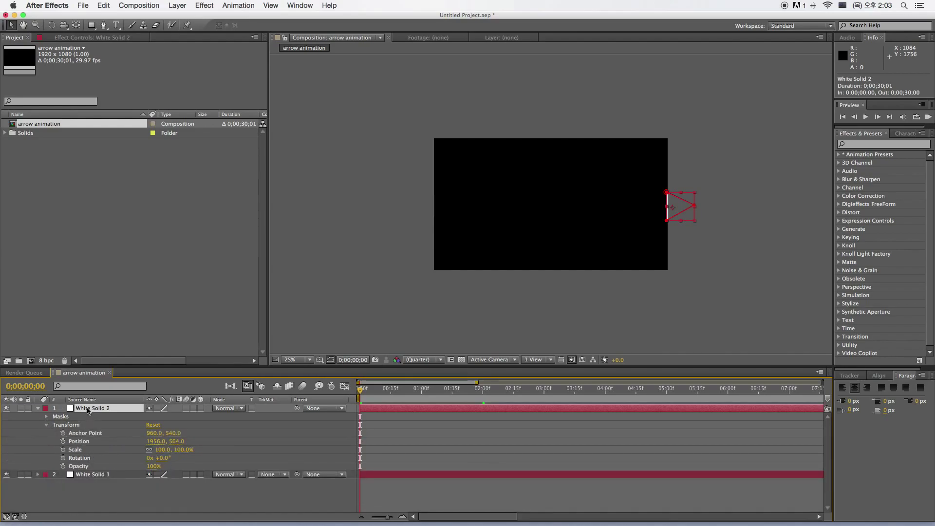
pyautogui.click(82, 441)
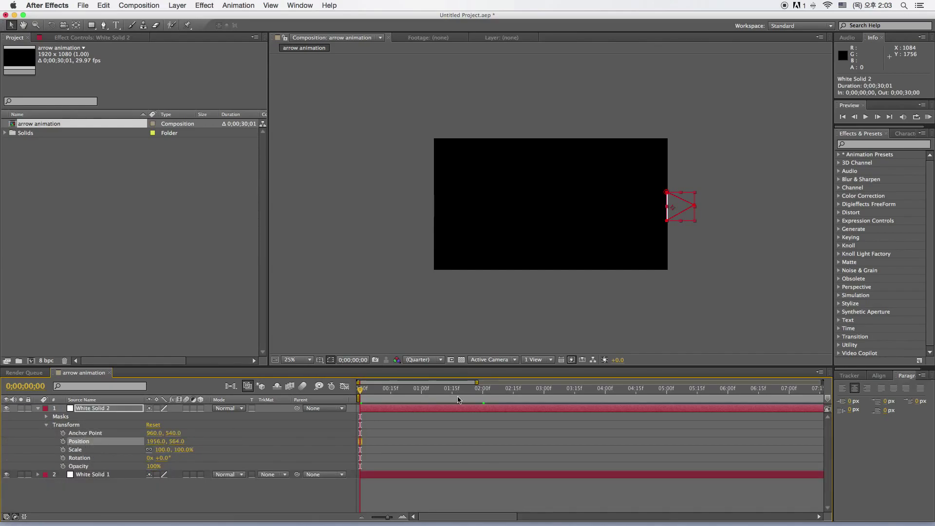
pyautogui.click(481, 392)
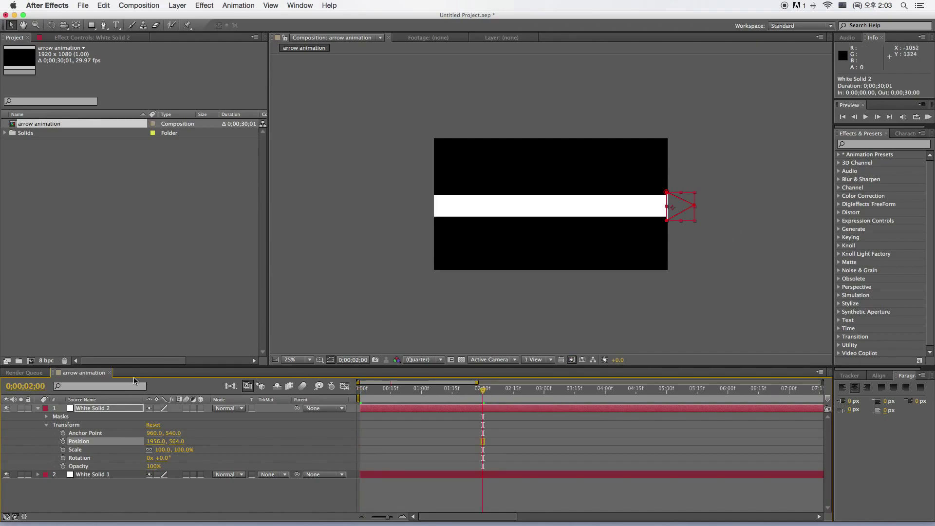
pyautogui.click(63, 442)
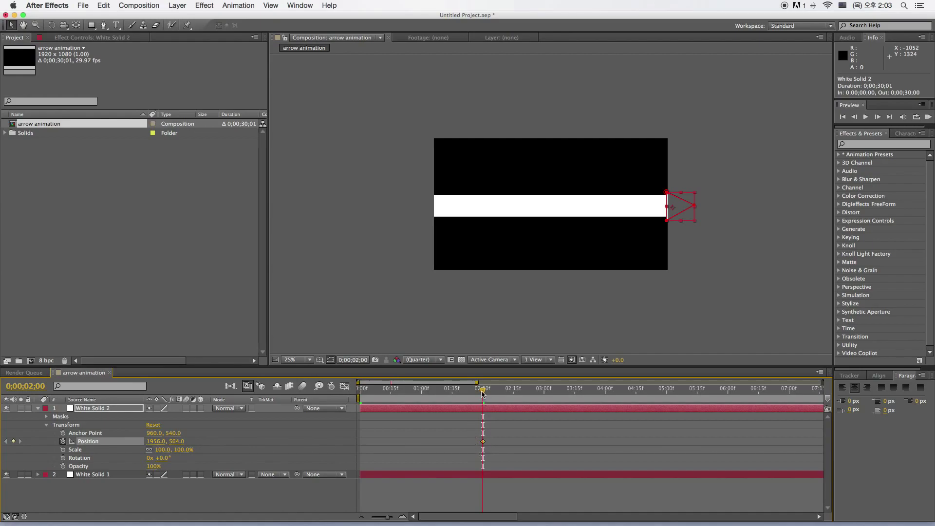
# - At 0 seconds, move the arrowhead to the comp's left edge, creating the starting keyframe
pyautogui.moveTo(483, 394); pyautogui.dragTo(359, 393)
pyautogui.moveTo(683, 211); pyautogui.dragTo(448, 206)
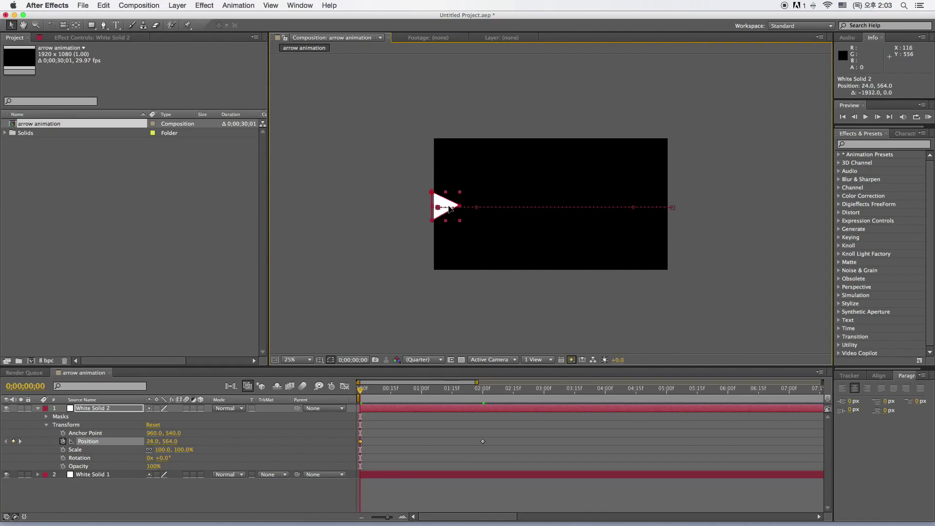
pyautogui.click(486, 308)
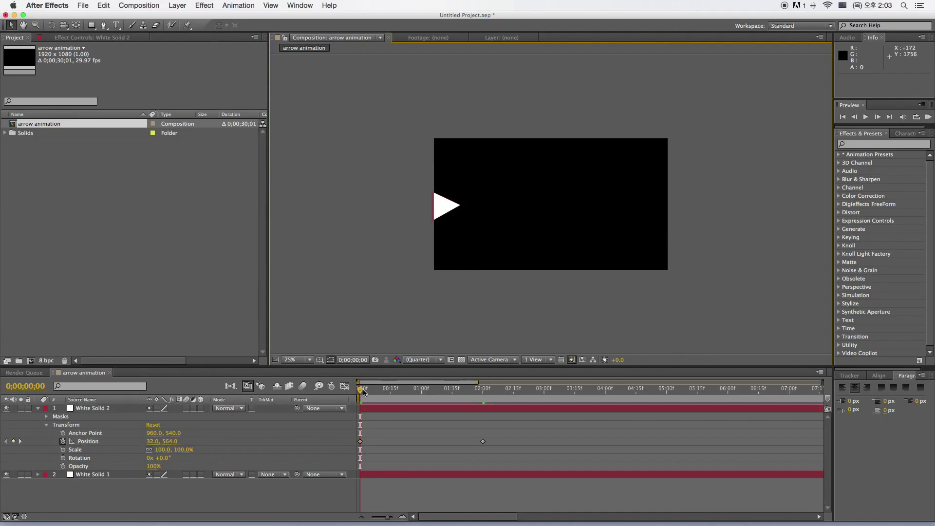
pyautogui.moveTo(362, 391)
pyautogui.mouseDown()
pyautogui.moveTo(470, 393)
pyautogui.moveTo(335, 398)
pyautogui.mouseUp()
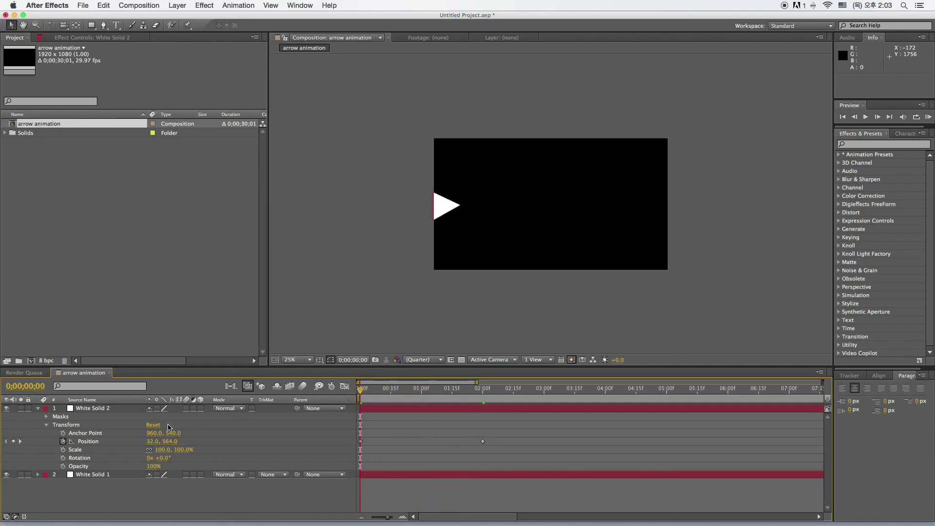
# - Nudge both arrowhead keyframes up to Y 560, then preview the animation
pyautogui.click(87, 412)
pyautogui.press('Up')
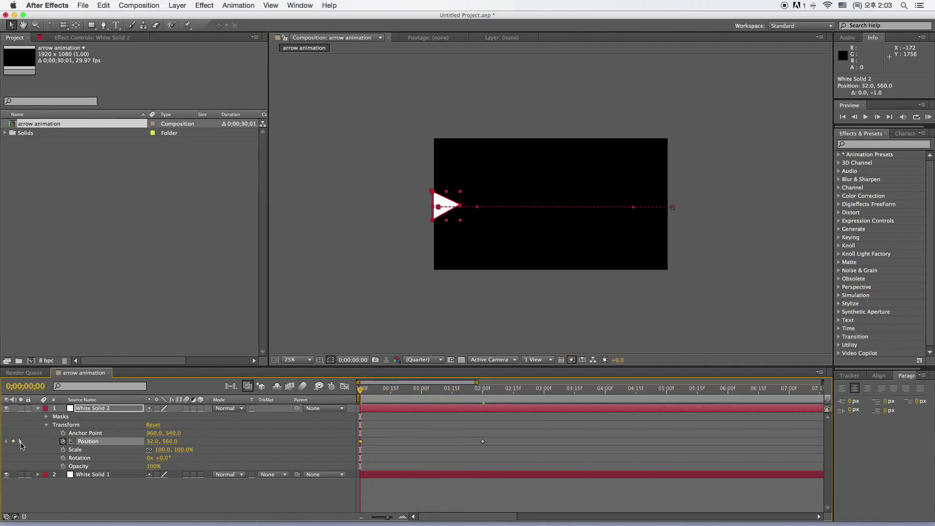
pyautogui.click(20, 441)
pyautogui.press('Up')
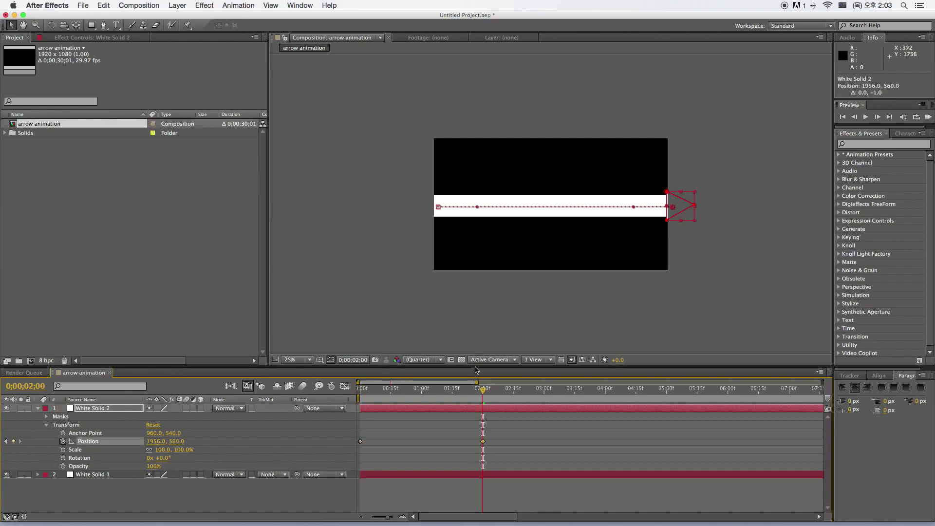
pyautogui.press('pageup')
pyautogui.press('pageup')
pyautogui.press('pageup')
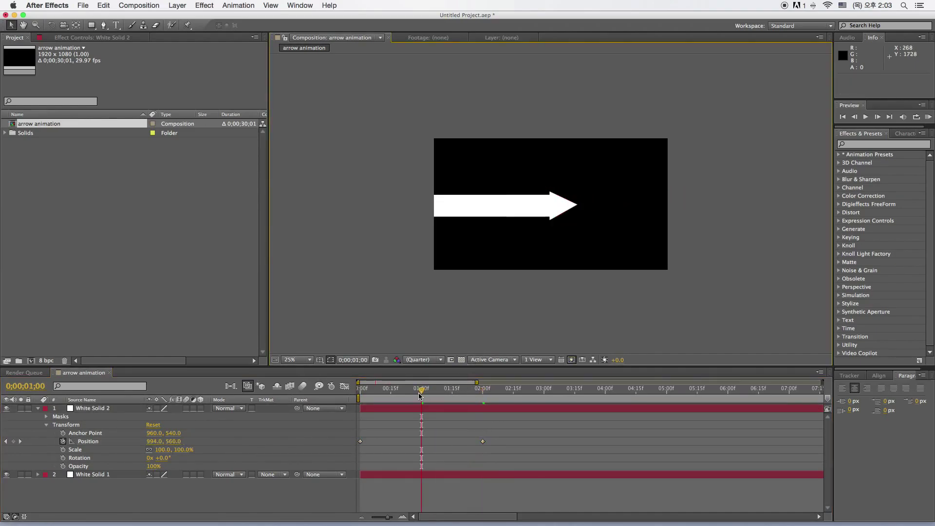
pyautogui.moveTo(420, 396)
pyautogui.mouseDown()
pyautogui.moveTo(490, 402)
pyautogui.moveTo(360, 400)
pyautogui.mouseUp()
pyautogui.press('KP_0')
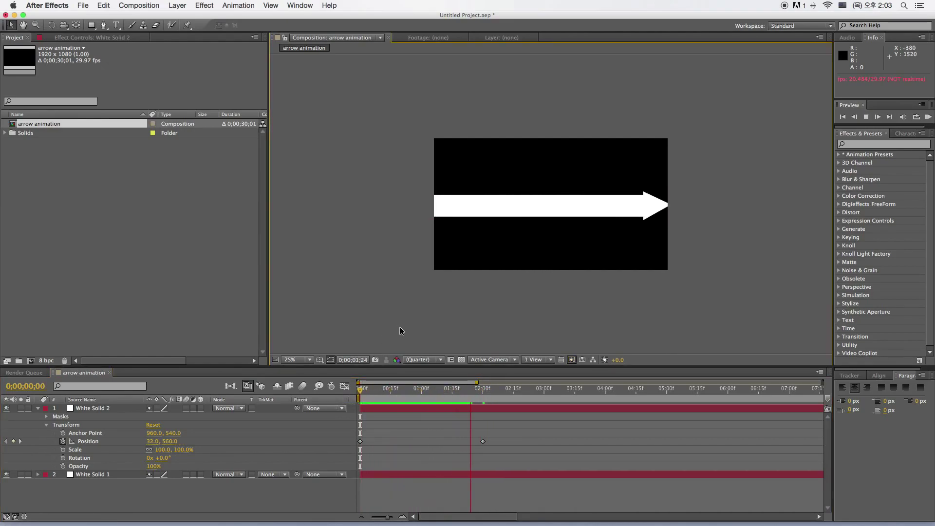
pyautogui.press('space')
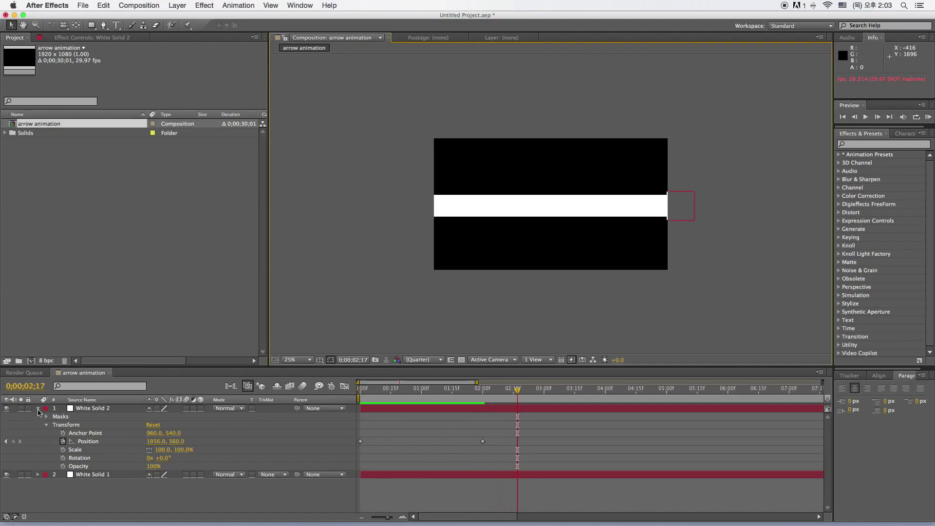
# - Parent White Solid 2 to White Solid 1 with the pick whip
pyautogui.click(39, 409)
pyautogui.click(105, 409)
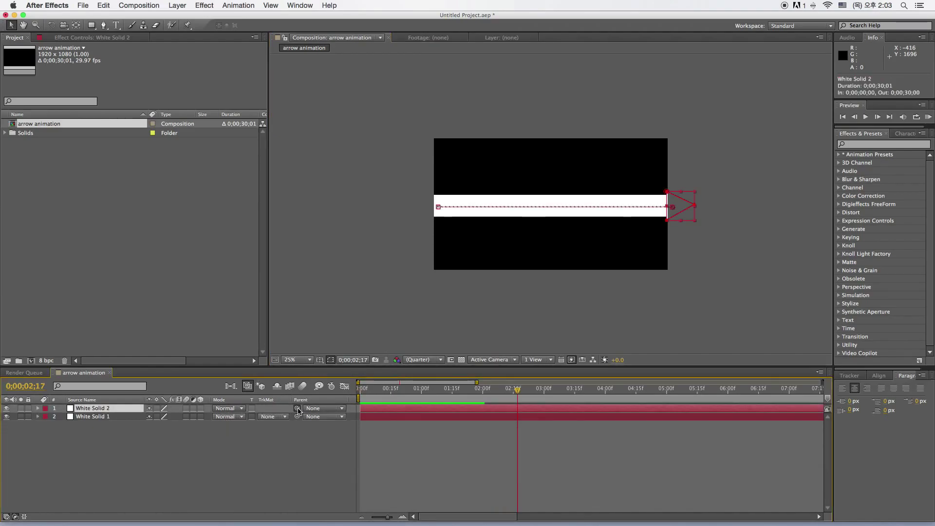
pyautogui.moveTo(297, 410); pyautogui.dragTo(179, 402)
pyautogui.moveTo(179, 402); pyautogui.dragTo(96, 421)
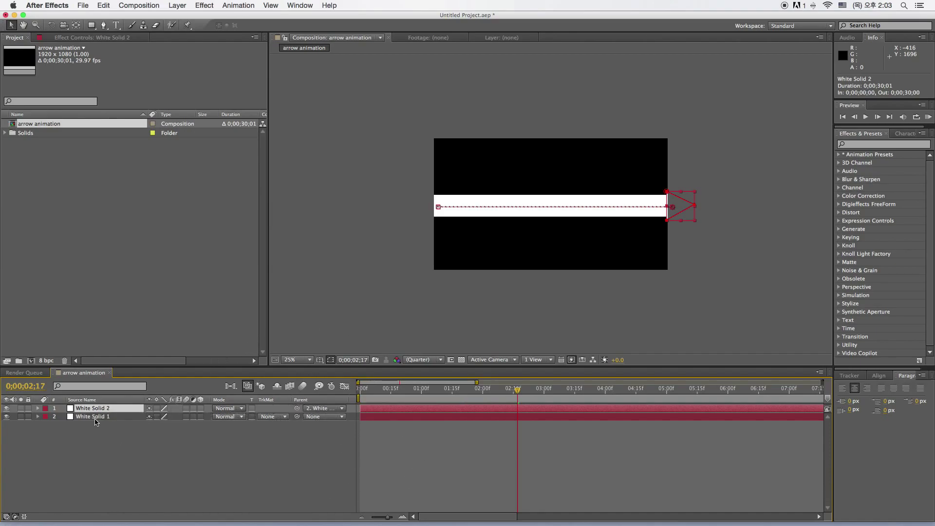
# - Move White Solid 1's Position to 636, 540 and preview the full arrow
pyautogui.click(95, 418)
pyautogui.click(37, 417)
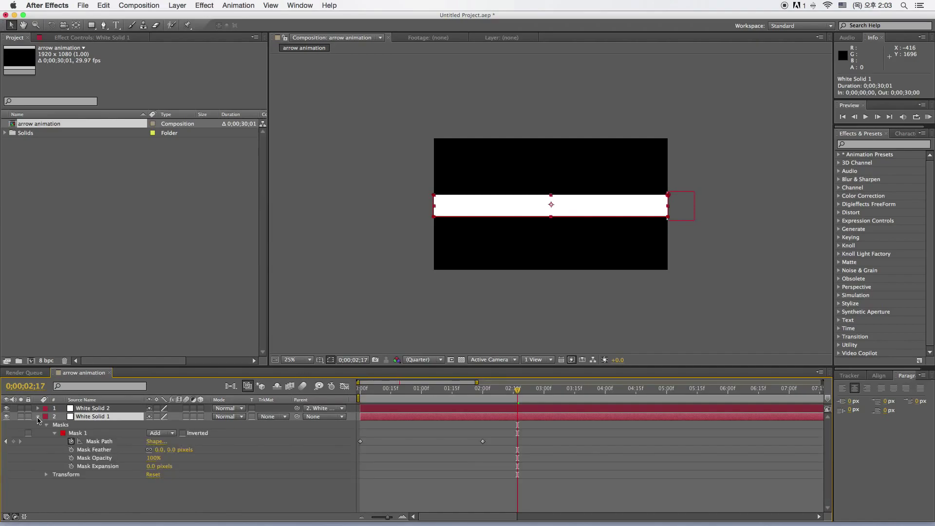
pyautogui.click(47, 425)
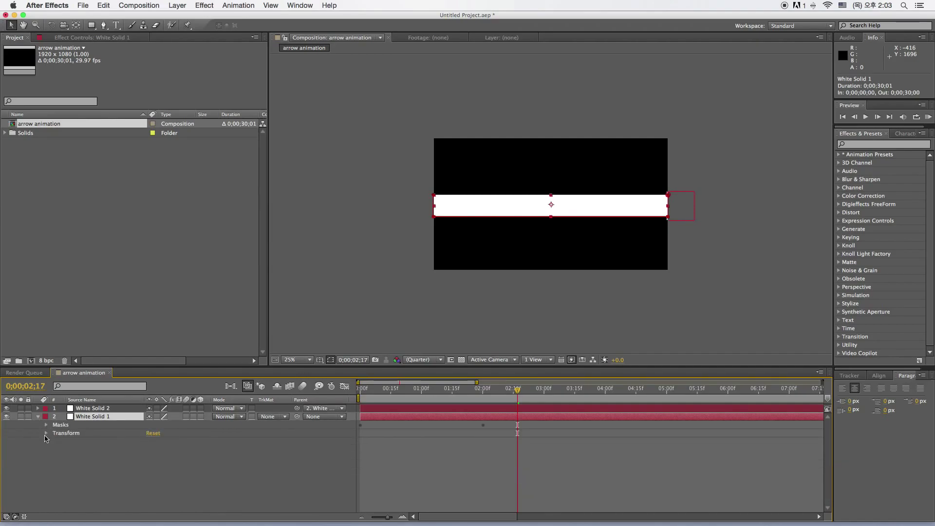
pyautogui.click(47, 433)
pyautogui.click(77, 450)
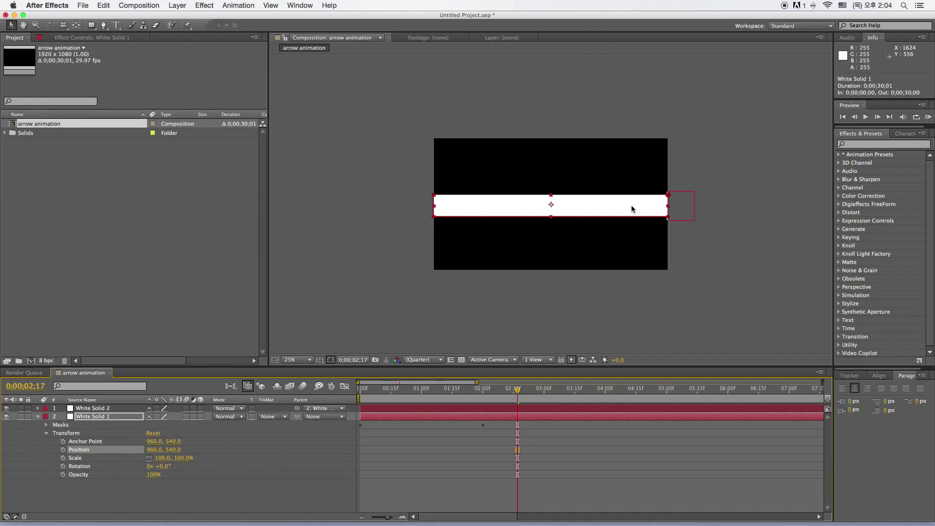
pyautogui.moveTo(632, 209); pyautogui.dragTo(593, 209)
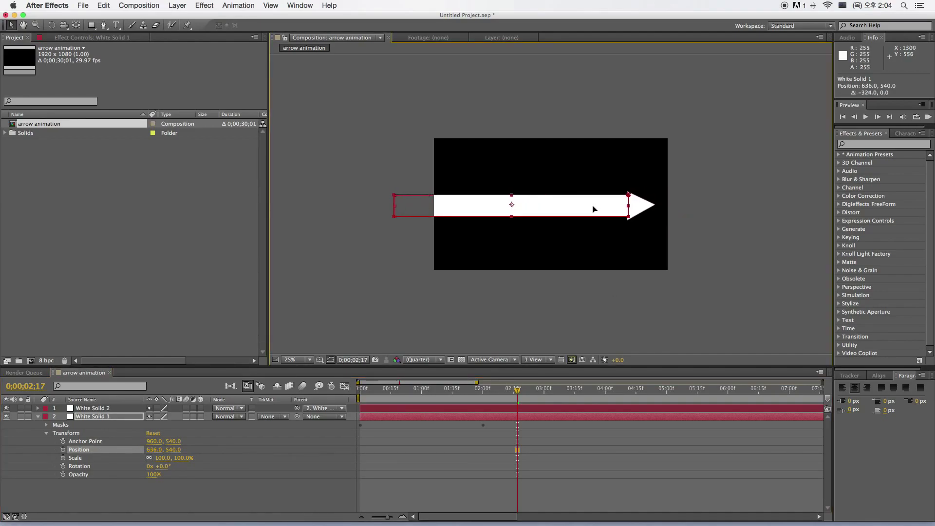
pyautogui.click(589, 317)
pyautogui.moveTo(517, 389); pyautogui.dragTo(361, 390)
pyautogui.press('space')
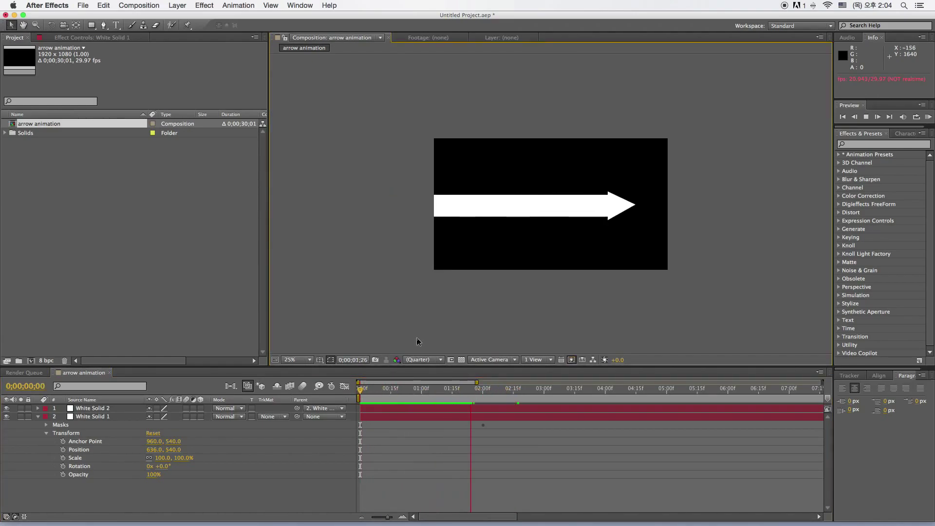
pyautogui.press('space')
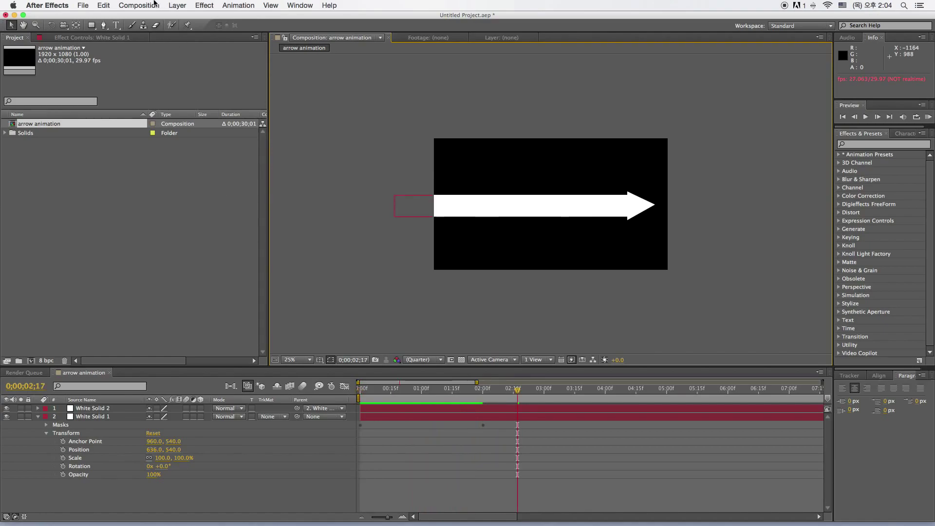
# - Create a new composition named 'arrow'
pyautogui.click(154, 4)
pyautogui.click(204, 18)
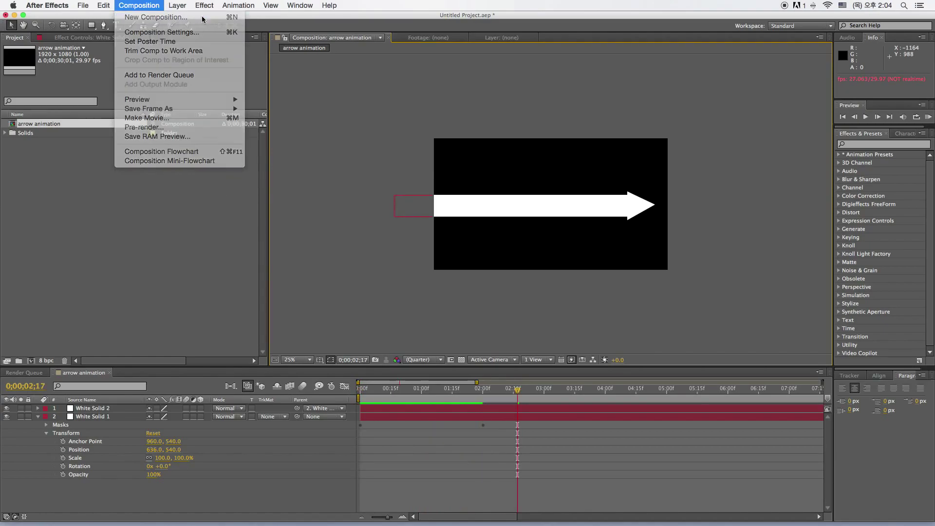
pyautogui.write('arrow animation')
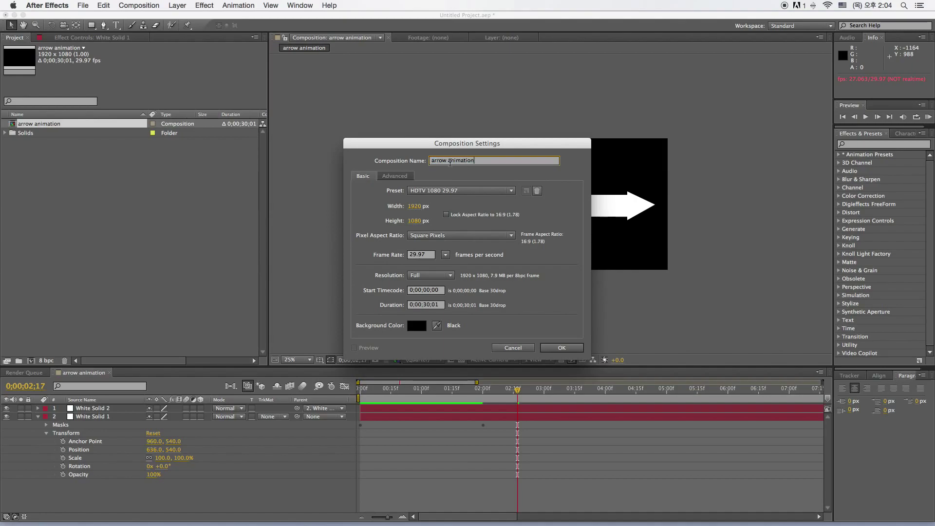
pyautogui.moveTo(449, 161); pyautogui.dragTo(520, 164)
pyautogui.press('BackSpace')
pyautogui.click(562, 348)
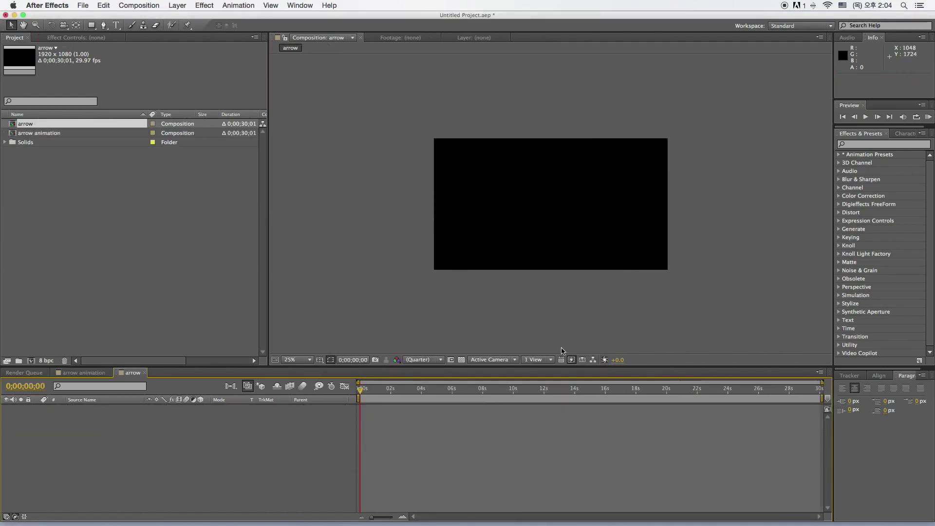
# - Nest the arrow animation comp into the arrow composition and preview it
pyautogui.moveTo(39, 133); pyautogui.dragTo(549, 209)
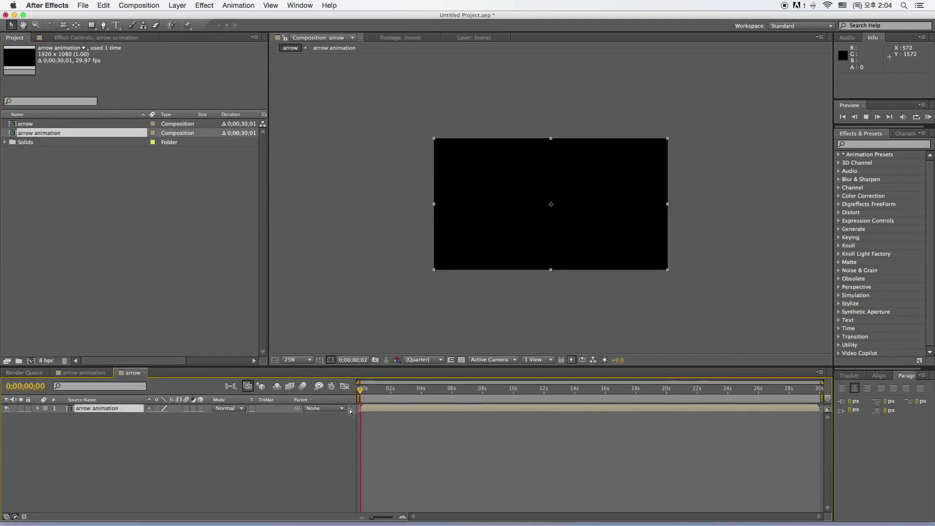
pyautogui.press('space')
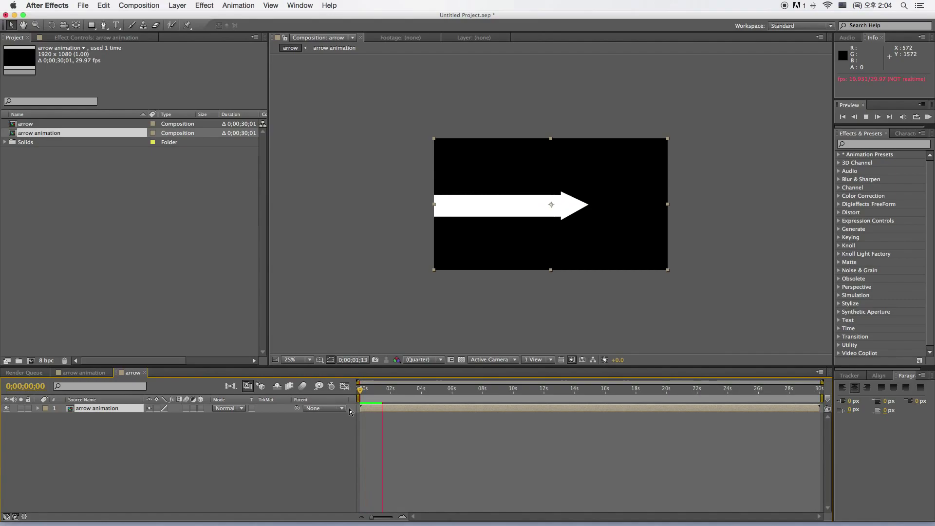
pyautogui.press('space')
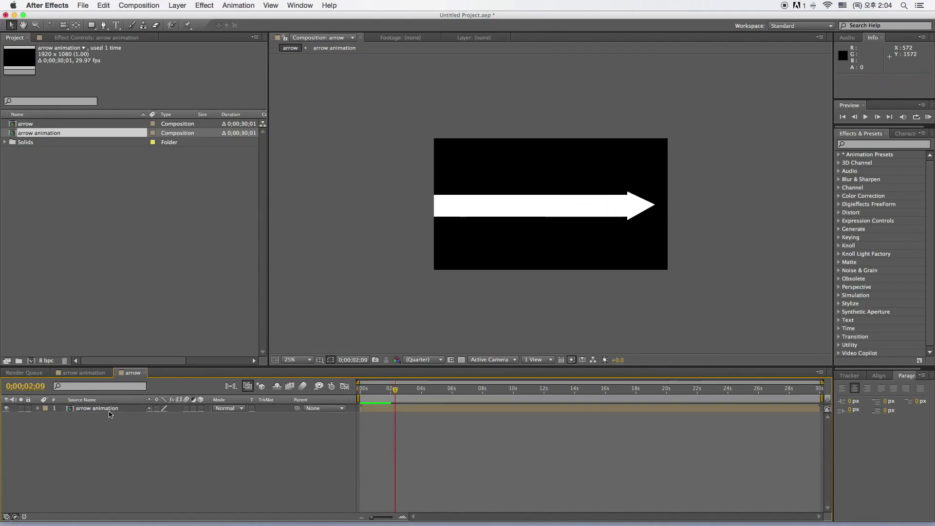
pyautogui.click(104, 5)
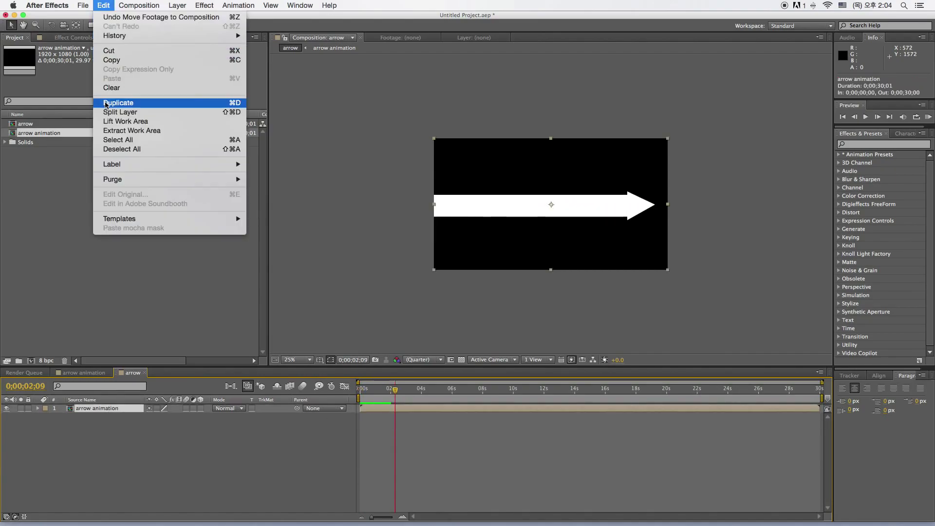
# - Duplicate the arrow animation layer, set the copy to 66% Scale and −37° Rotation, and preview
pyautogui.click(174, 105)
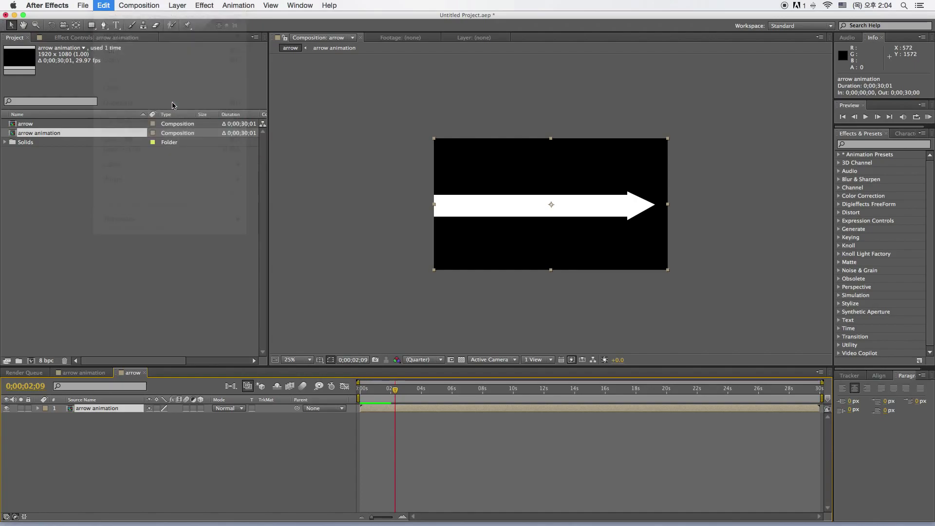
pyautogui.click(38, 408)
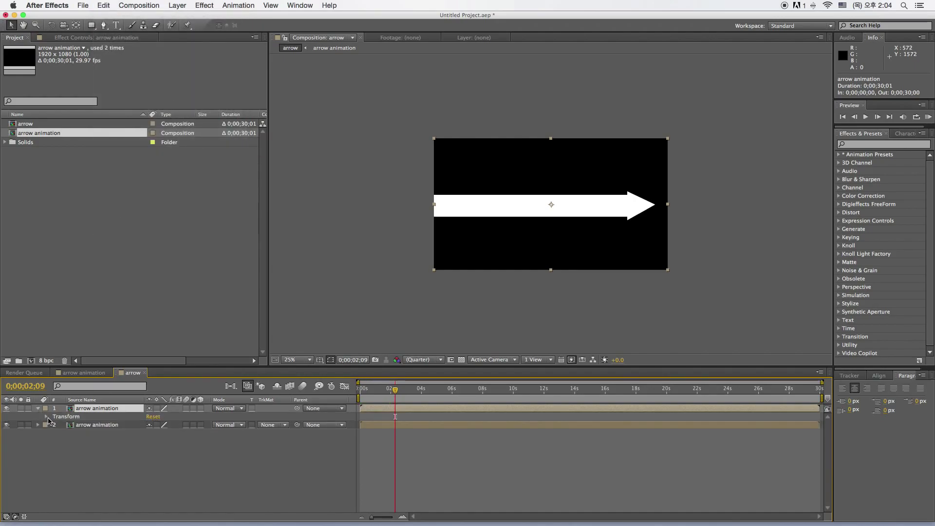
pyautogui.click(47, 416)
pyautogui.moveTo(160, 446); pyautogui.dragTo(141, 449)
pyautogui.click(160, 450)
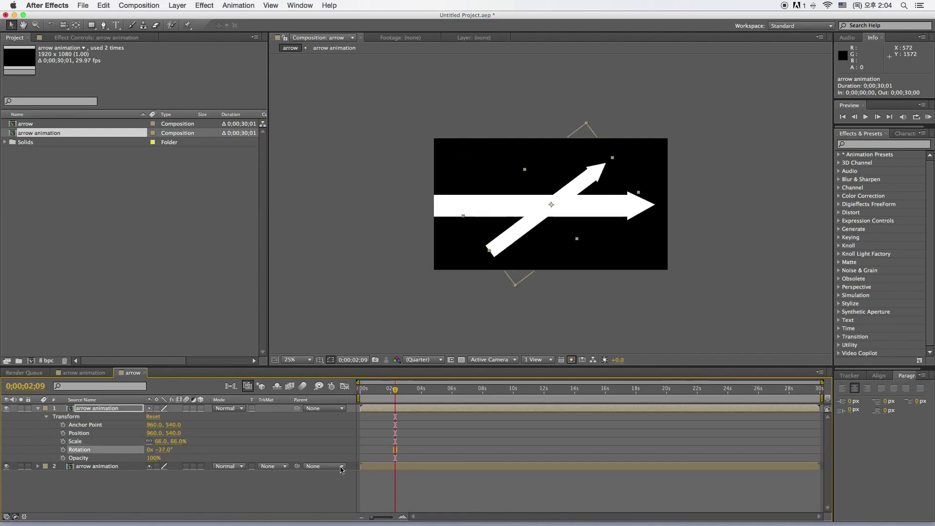
pyautogui.press('KP_0')
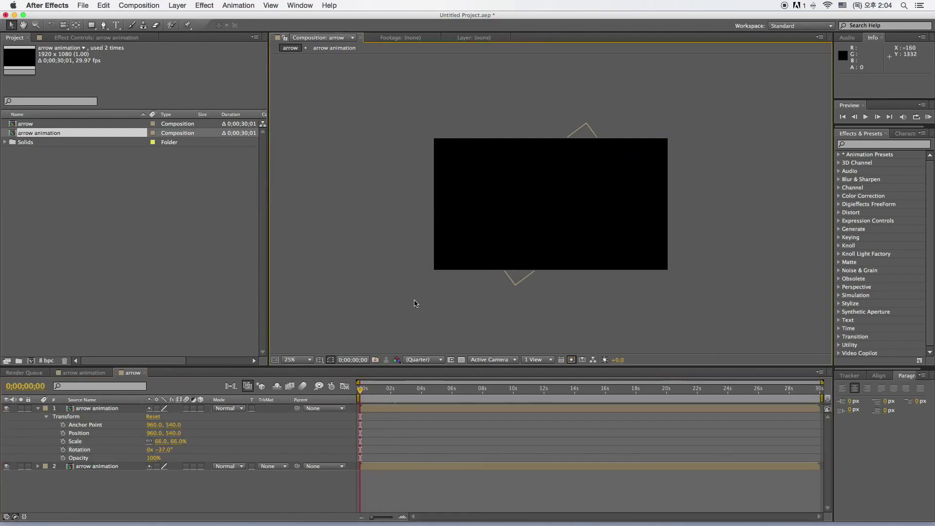